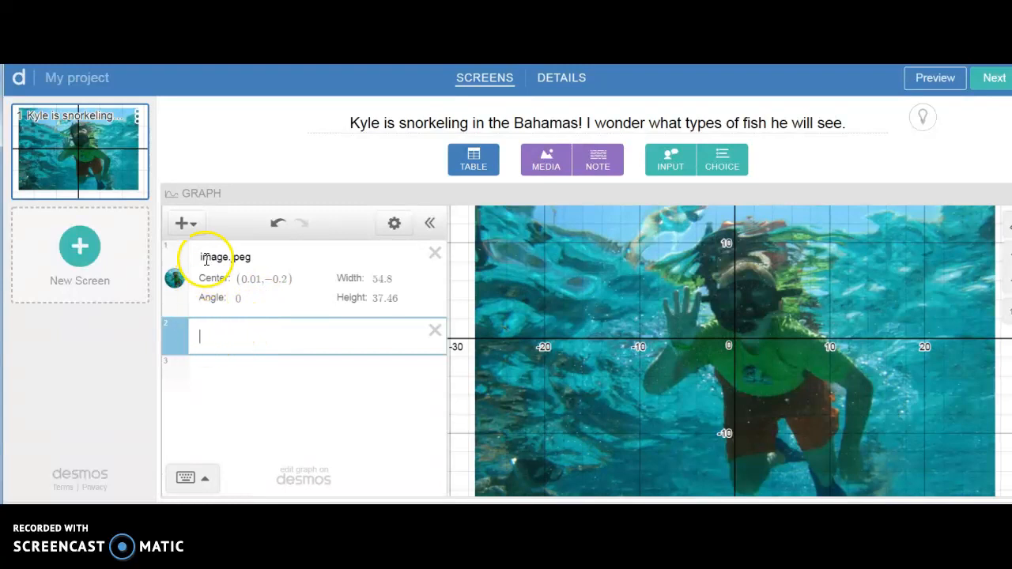
Step: Add the fish.png picture to the graph as a new image
{"action": "left_click", "coordinate": [187, 226]}
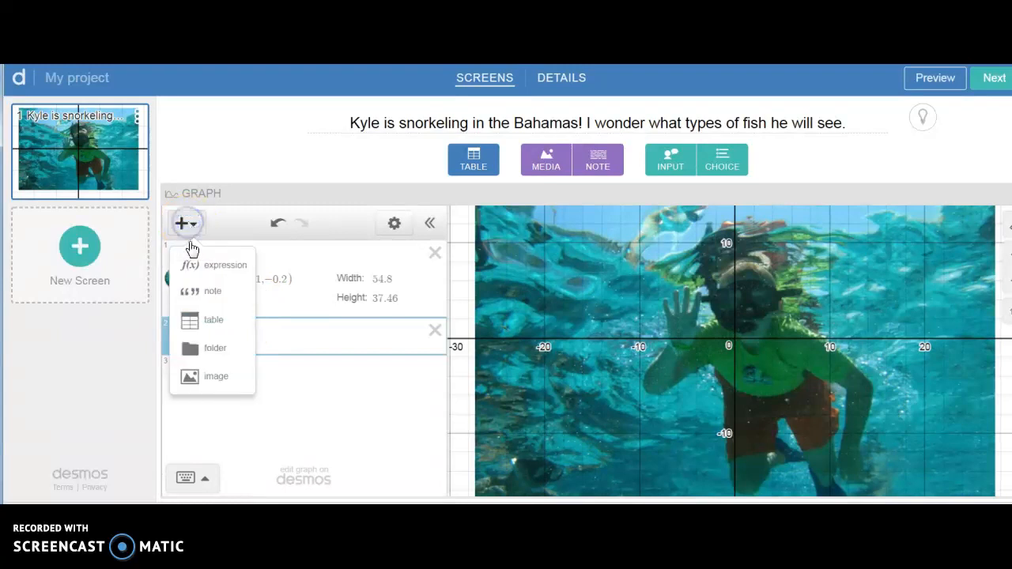
{"action": "left_click", "coordinate": [211, 379]}
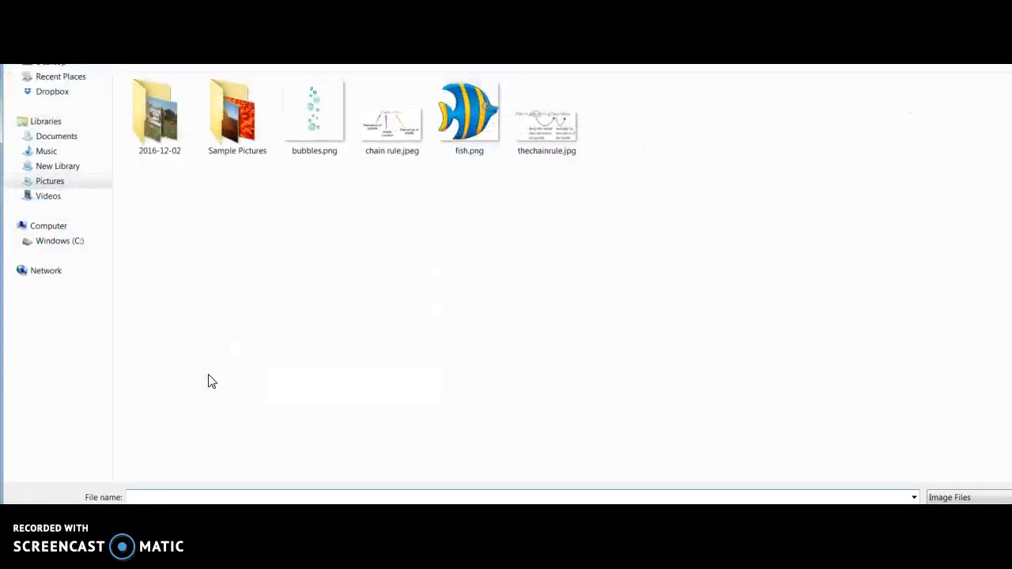
{"action": "left_click", "coordinate": [466, 111]}
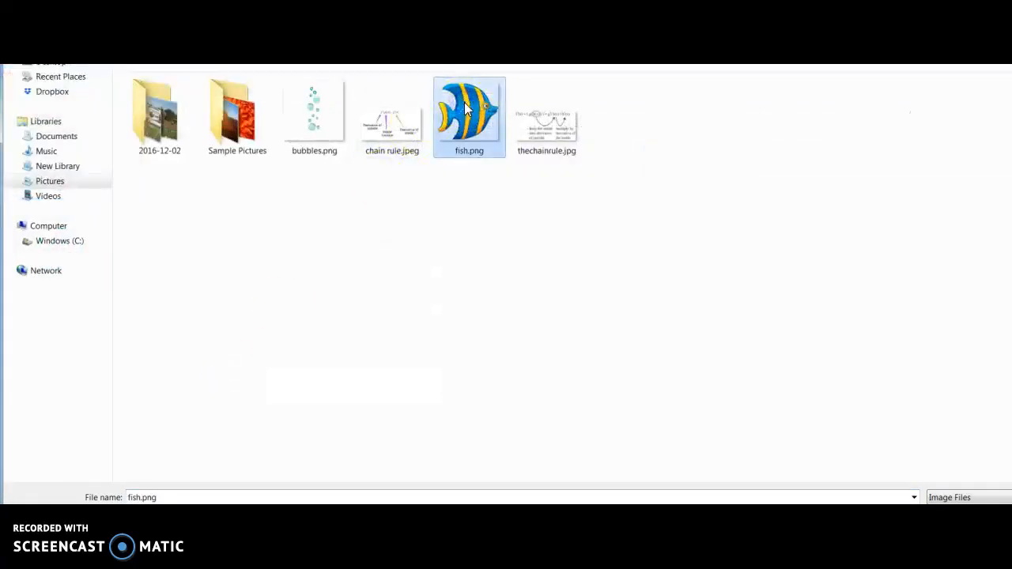
{"action": "left_click", "coordinate": [962, 522]}
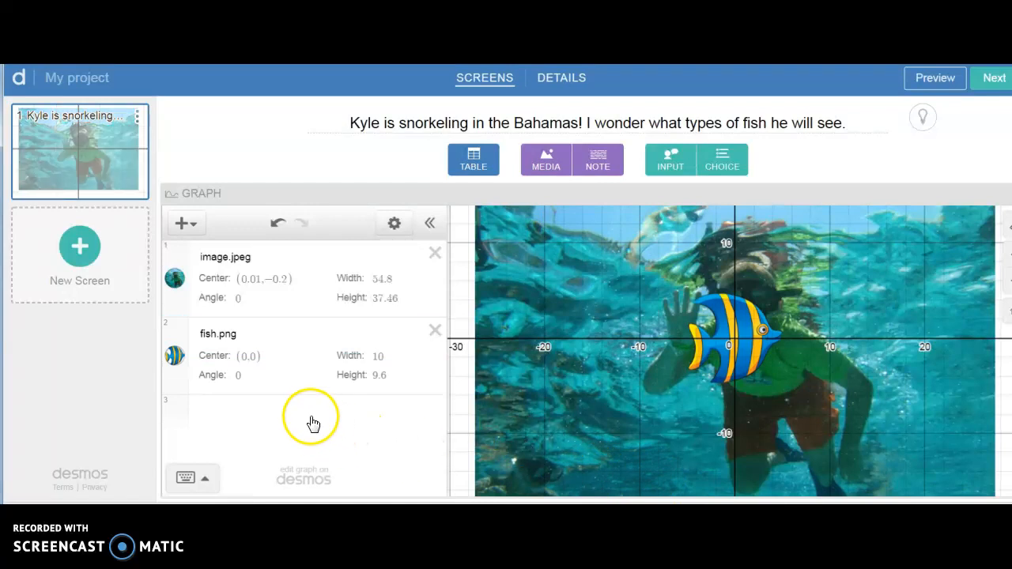
Step: Shrink the fish image to about 4.43 by 4.24 and move its centre to about (−12.16, −4.24)
{"action": "left_click", "coordinate": [239, 377]}
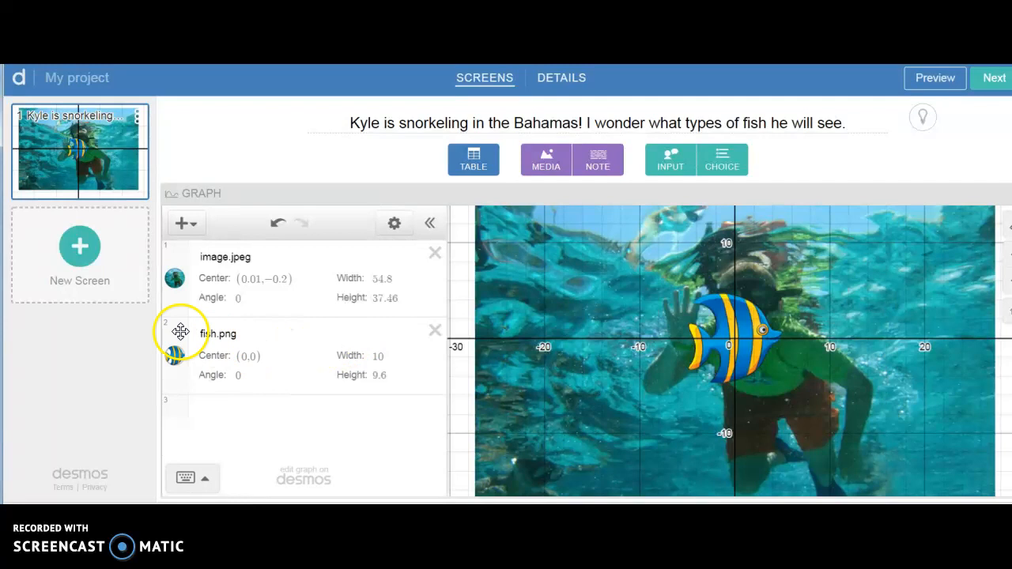
{"action": "mouse_move", "coordinate": [180, 331]}
{"action": "left_mouse_down"}
{"action": "mouse_move", "coordinate": [181, 268]}
{"action": "mouse_move", "coordinate": [173, 375]}
{"action": "mouse_move", "coordinate": [184, 347]}
{"action": "left_mouse_up"}
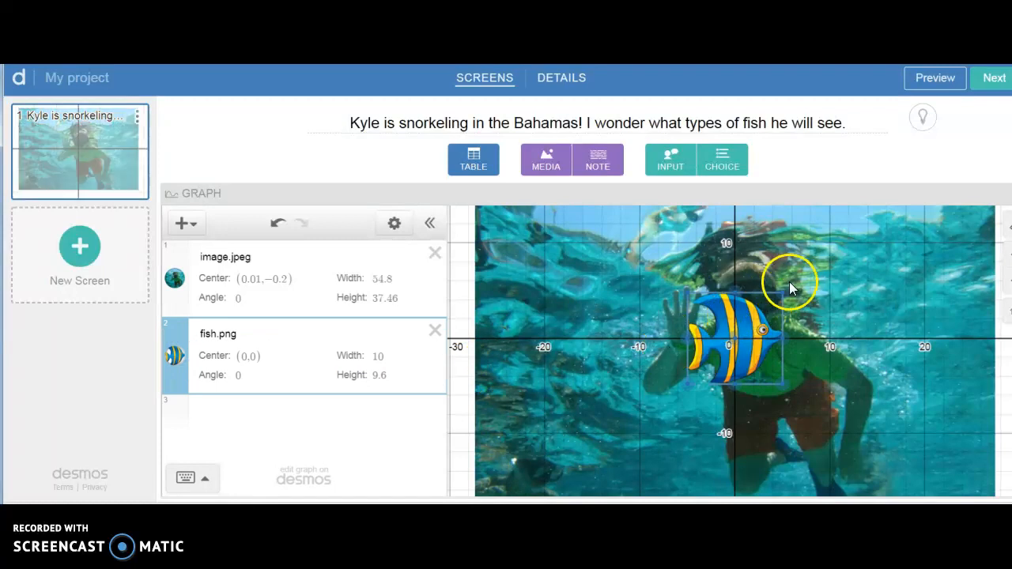
{"action": "left_click_drag", "start_coordinate": [781, 291], "coordinate": [754, 316]}
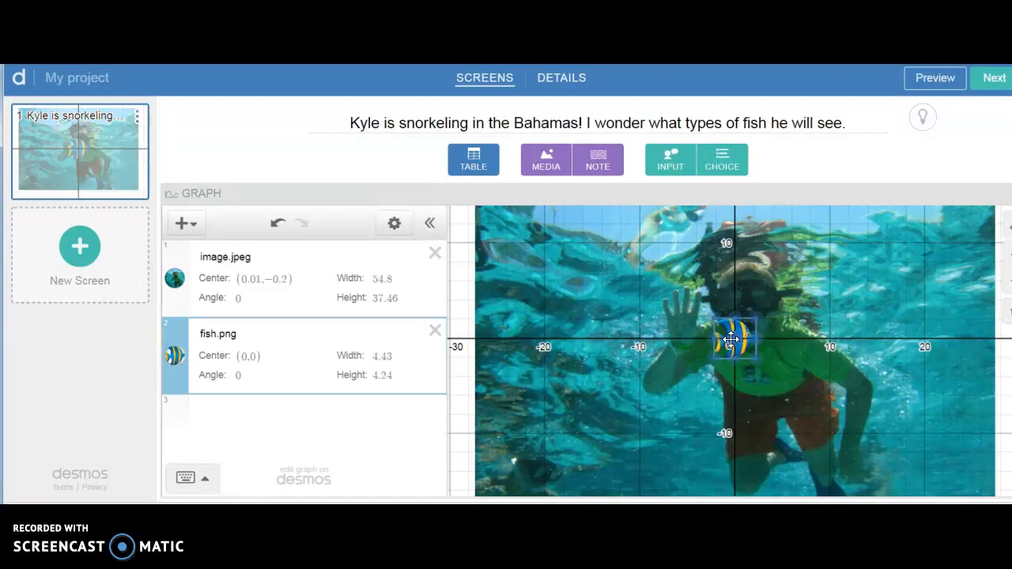
{"action": "left_click_drag", "start_coordinate": [731, 340], "coordinate": [620, 379]}
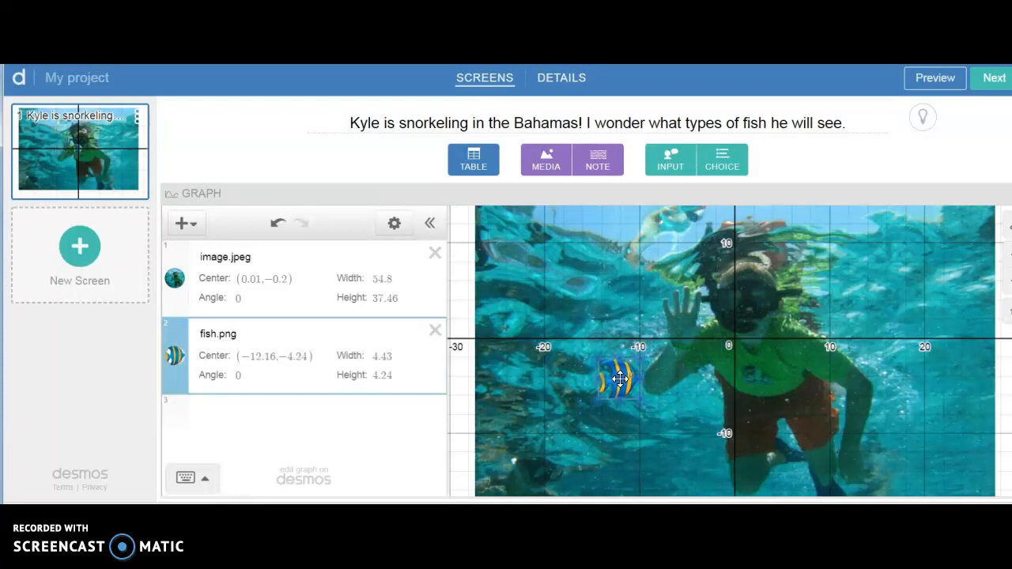
Step: Graph the function f(x) = sin x in the empty expression below the fish image
{"action": "left_click", "coordinate": [310, 414]}
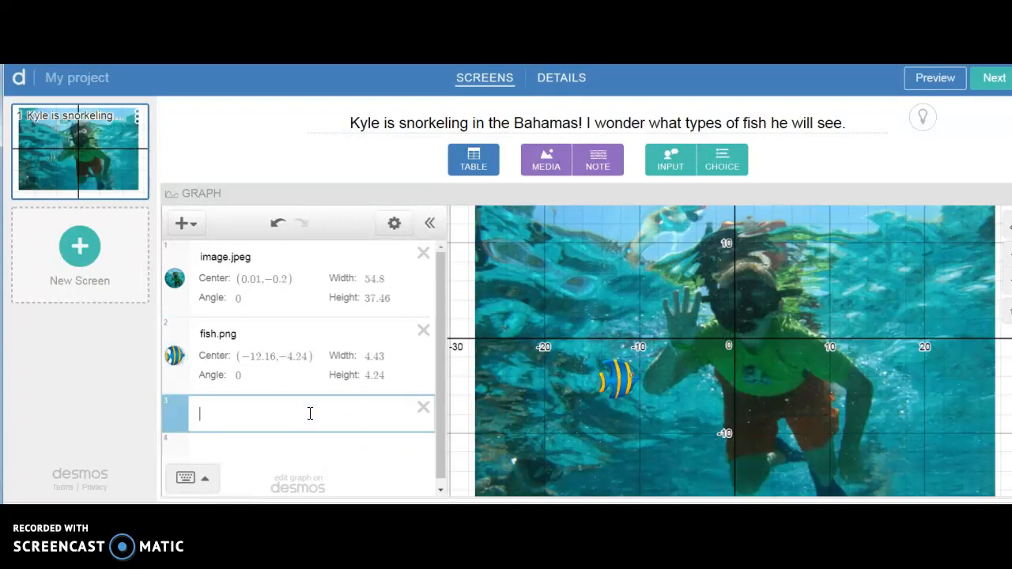
{"action": "type", "text": "f(x) "}
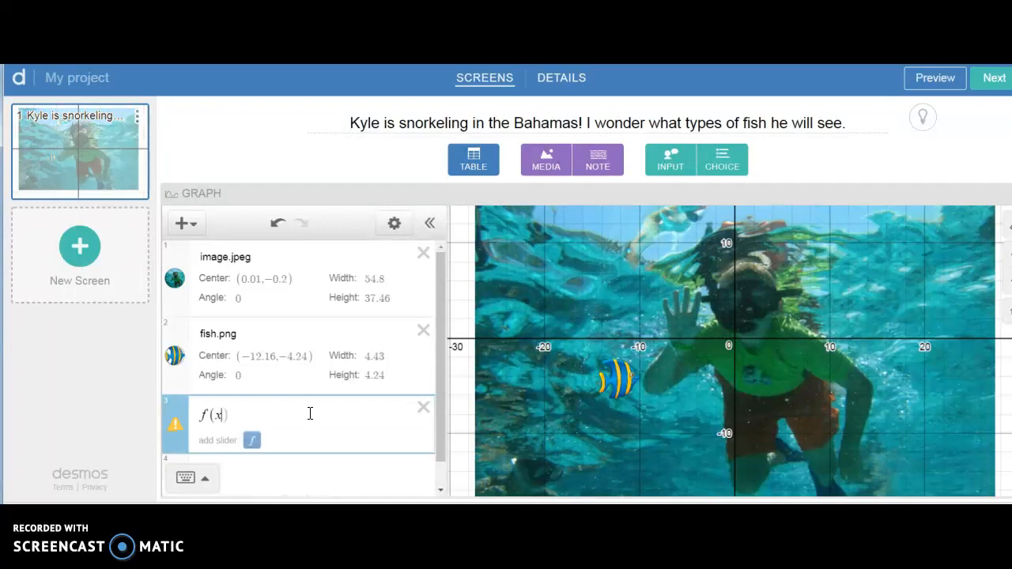
{"action": "type", "text": "="}
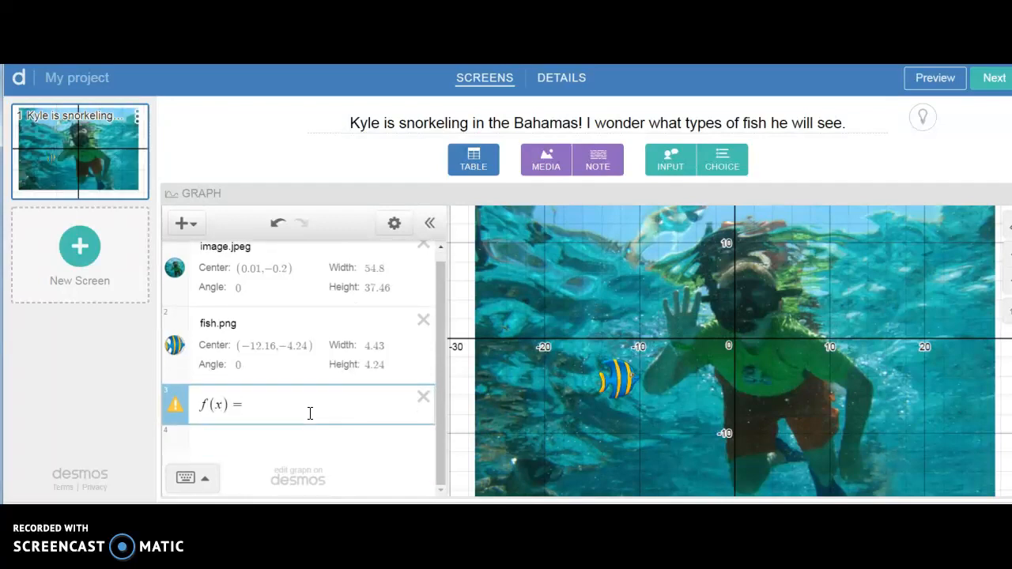
{"action": "type", "text": " sin x"}
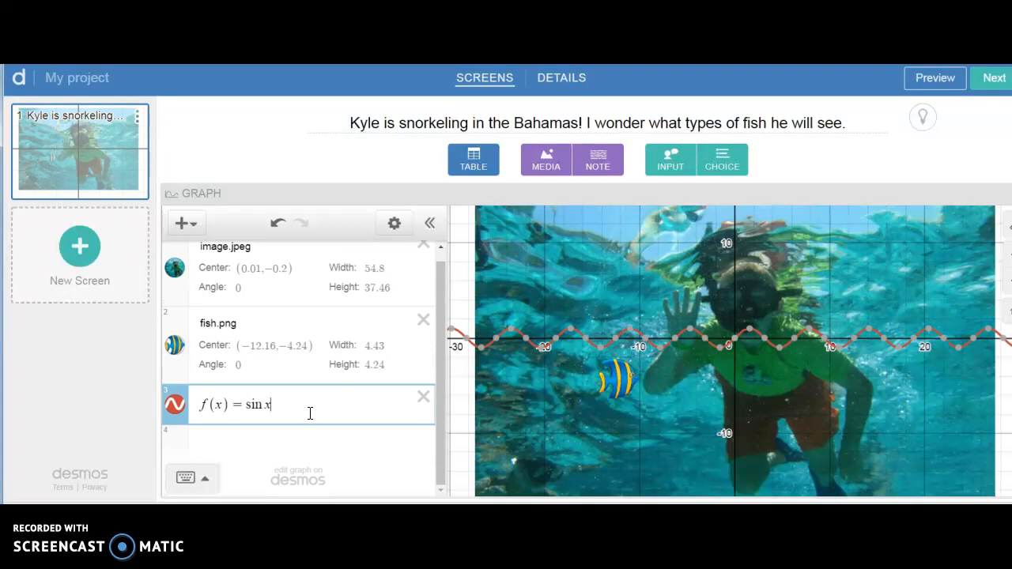
Step: Change the sine function to f(x) = 3 sin .5x − 5
{"action": "left_click", "coordinate": [269, 405]}
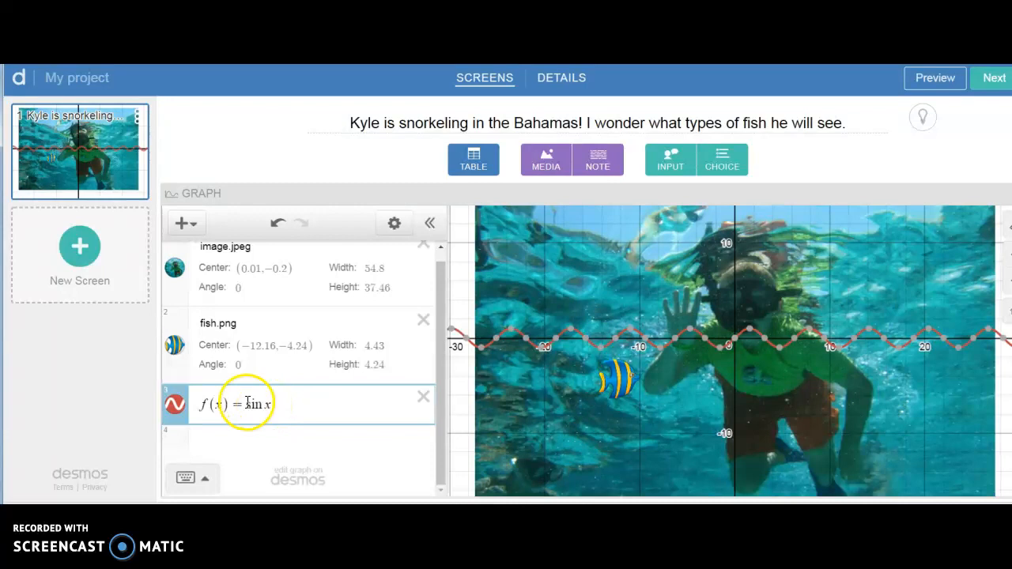
{"action": "type", "text": "3 "}
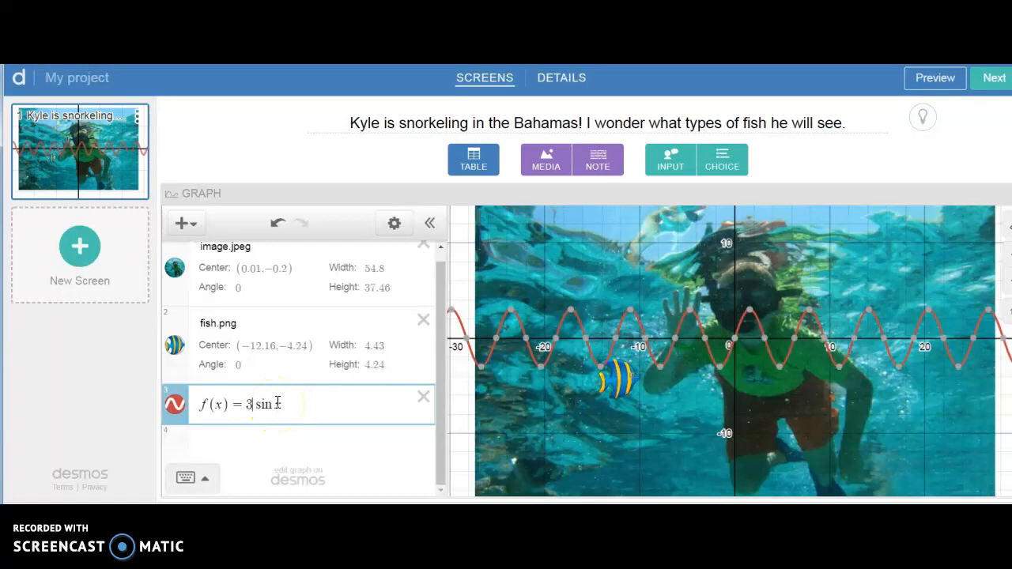
{"action": "type", "text": "."}
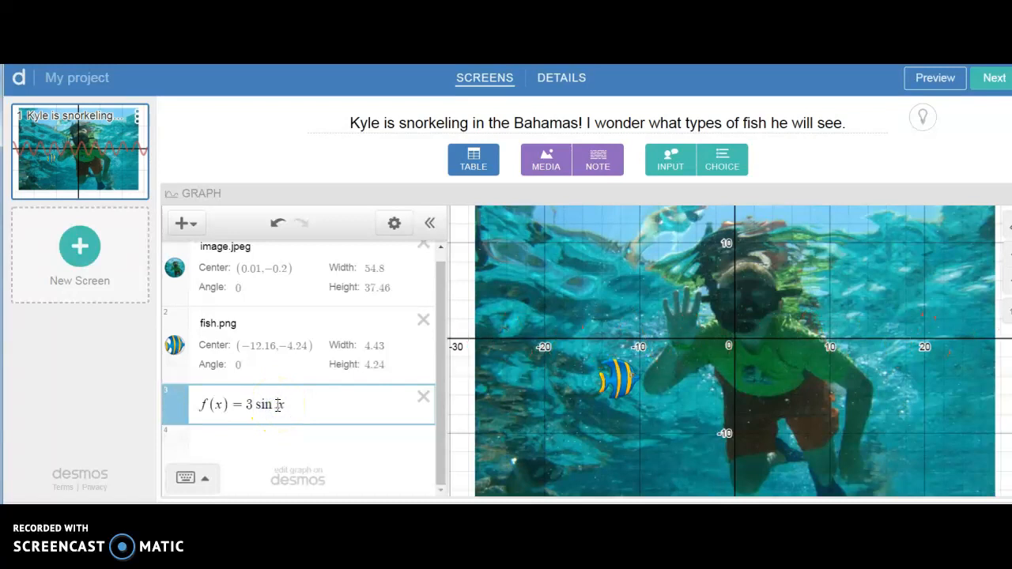
{"action": "type", "text": "5"}
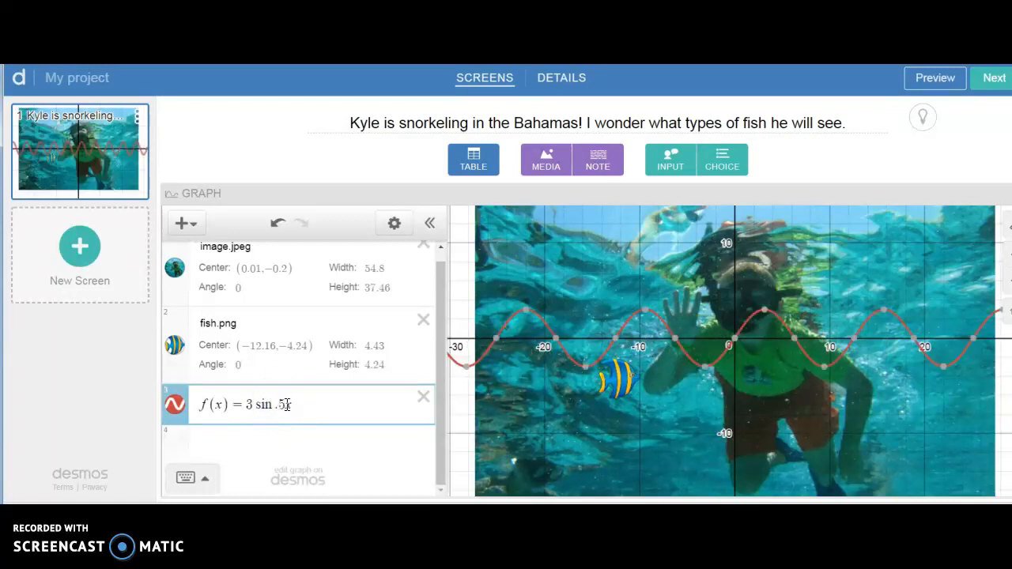
{"action": "type", "text": "-5"}
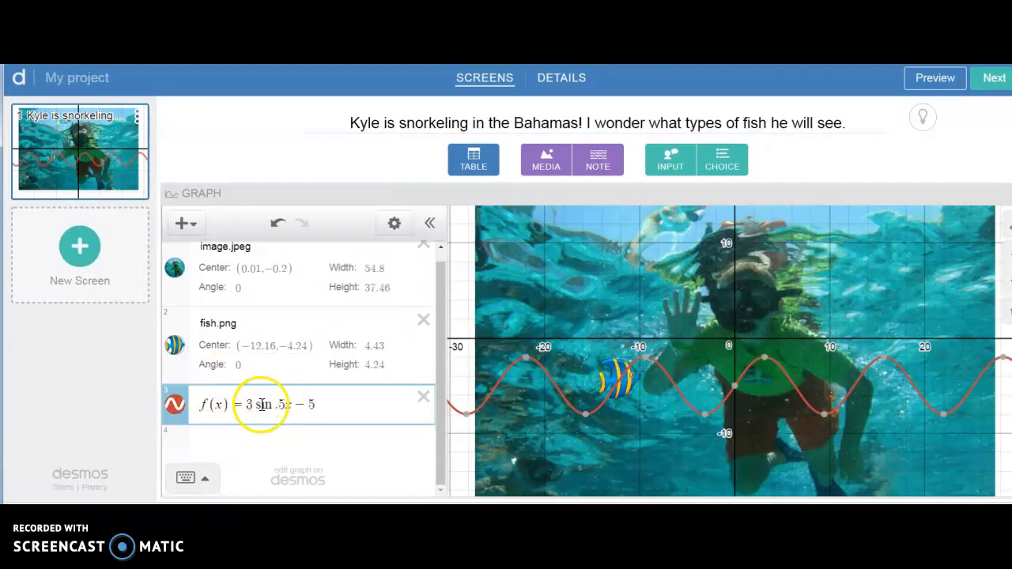
Step: Set the x-coordinate of the fish image's centre to c and add a slider for c
{"action": "left_click", "coordinate": [270, 348]}
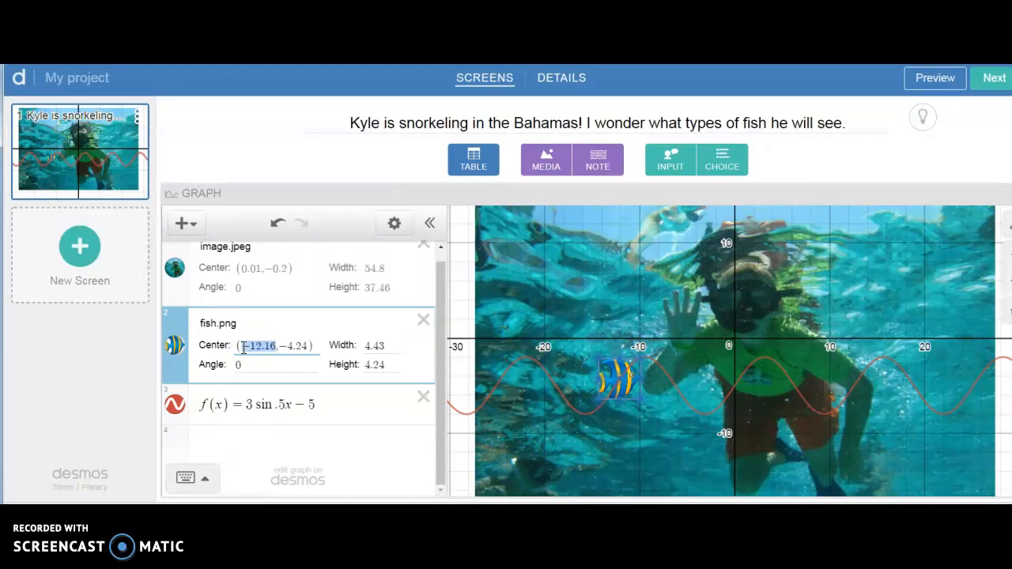
{"action": "type", "text": "c"}
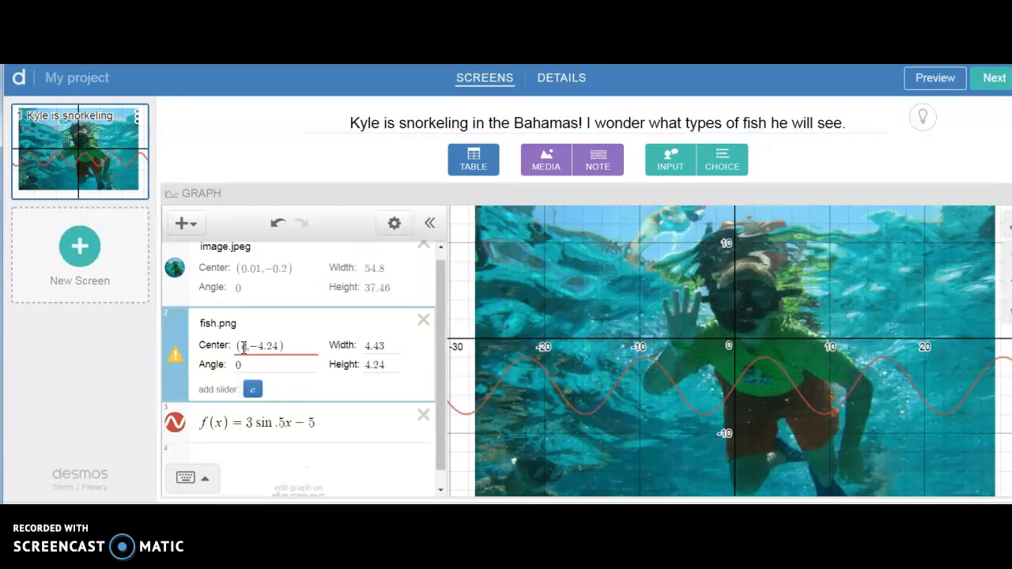
{"action": "left_click", "coordinate": [254, 390]}
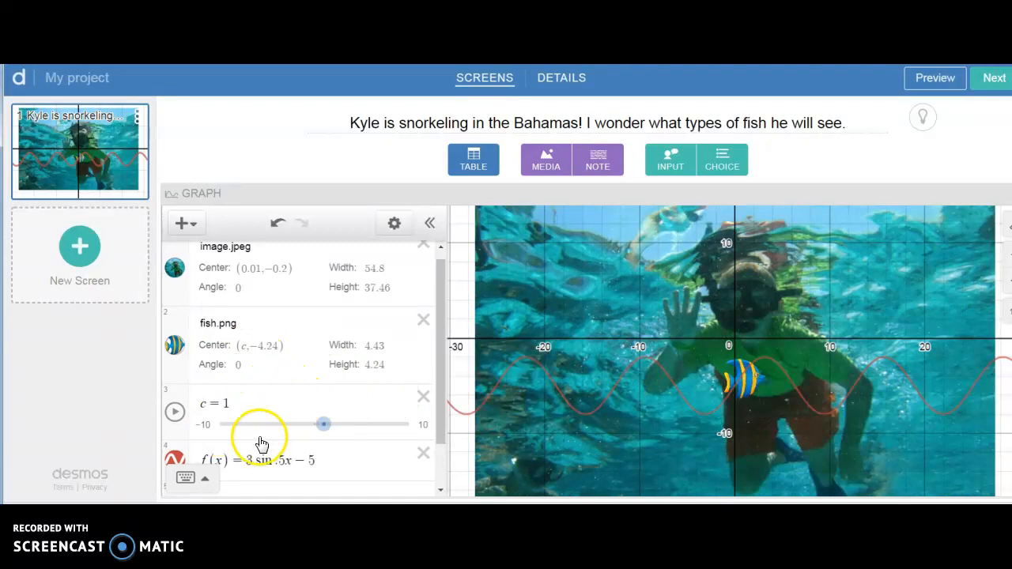
Step: Set the y-coordinate of the fish image's centre to f(c), and briefly play the c slider animation
{"action": "left_click", "coordinate": [262, 348]}
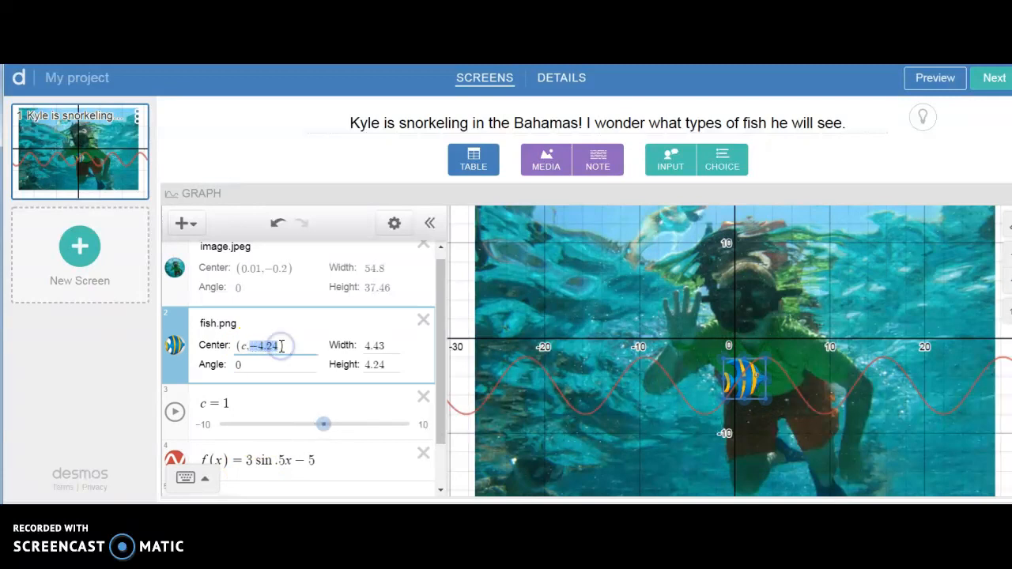
{"action": "type", "text": "f(c"}
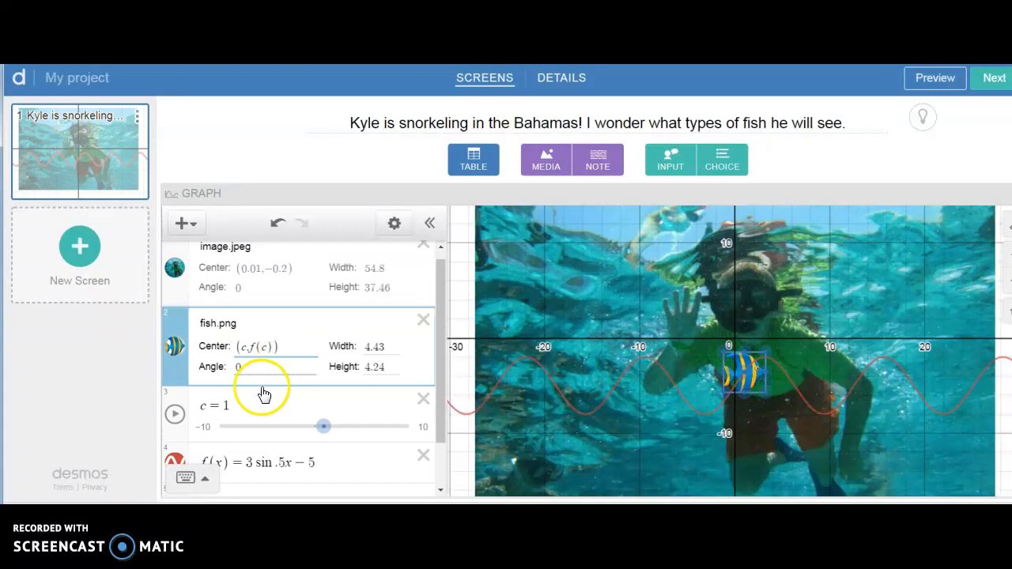
{"action": "left_click", "coordinate": [175, 415]}
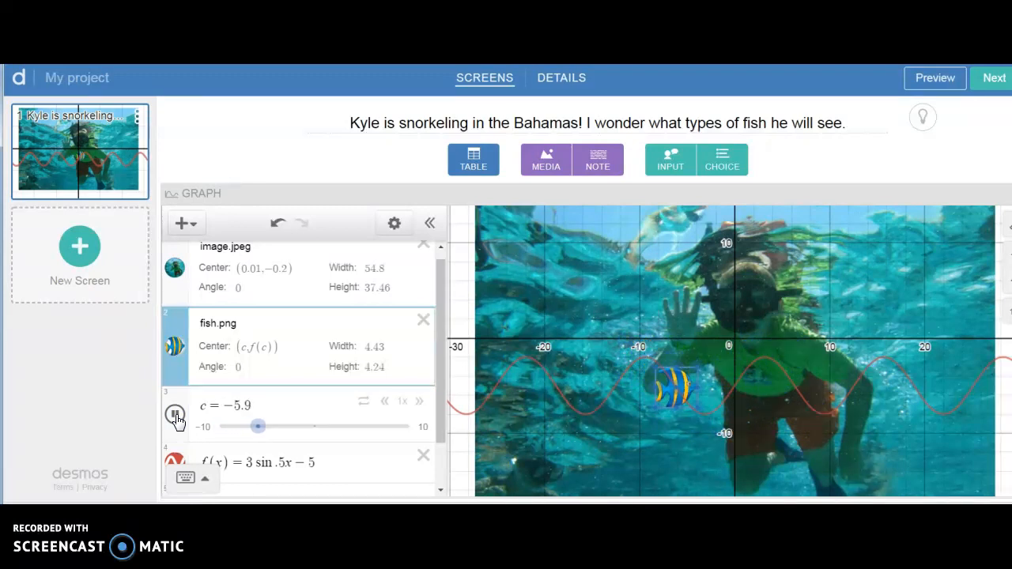
{"action": "left_click", "coordinate": [176, 417]}
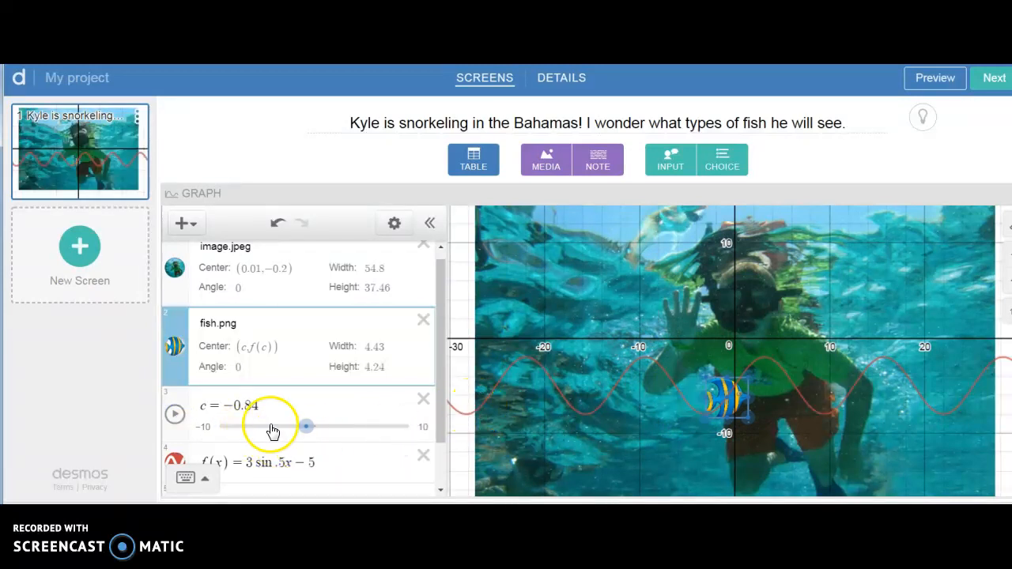
Step: Set the c slider's range from −28 to 30 and play its animation
{"action": "left_click", "coordinate": [205, 428]}
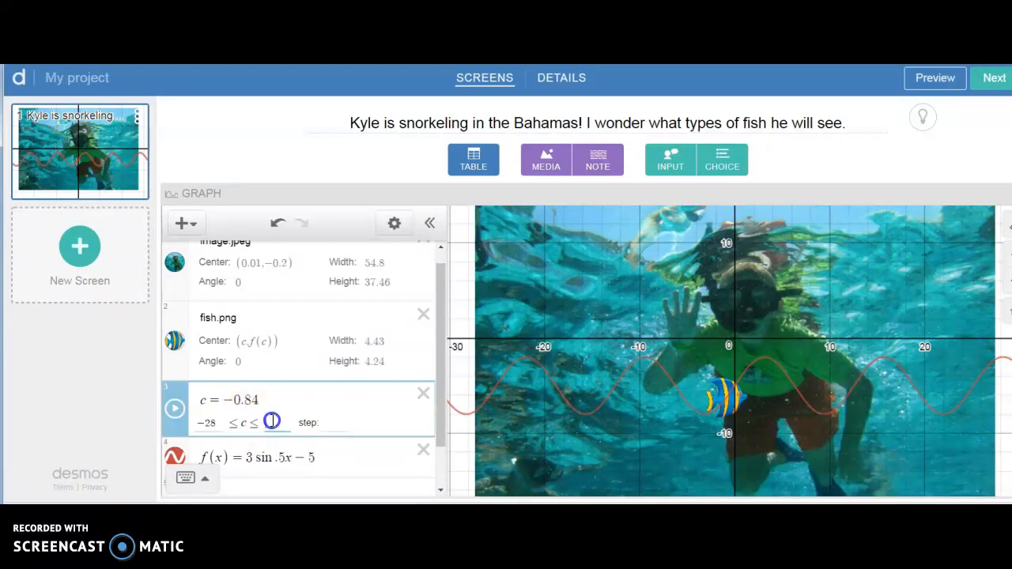
{"action": "type", "text": "30"}
{"action": "left_click", "coordinate": [316, 400]}
{"action": "left_click", "coordinate": [217, 417]}
{"action": "left_click", "coordinate": [175, 409]}
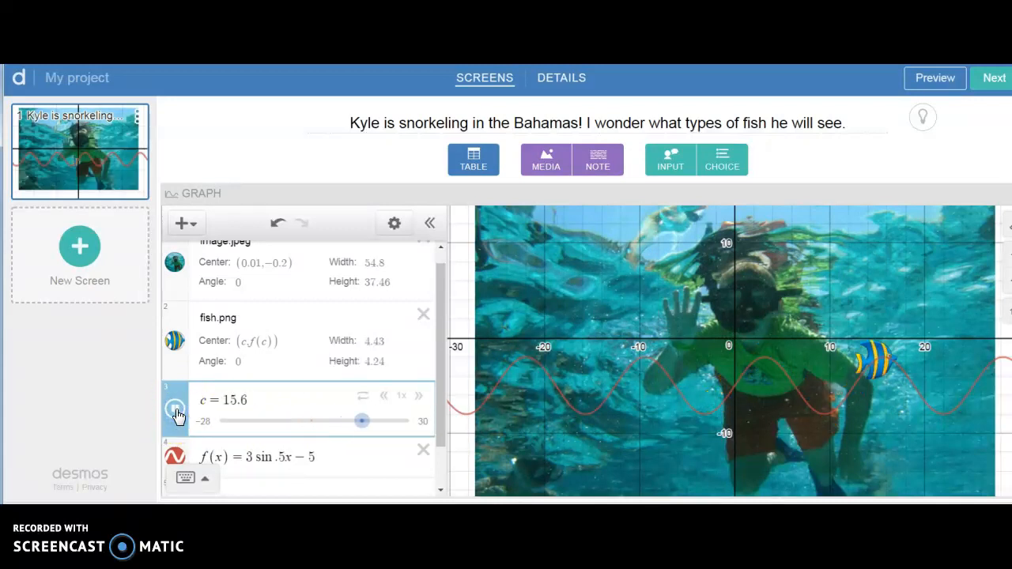
Step: Slow the c slider's animation to 0.35x speed and change its repeat mode
{"action": "left_click", "coordinate": [383, 396]}
{"action": "left_click", "coordinate": [384, 396]}
{"action": "left_click", "coordinate": [383, 396]}
{"action": "left_click", "coordinate": [384, 396]}
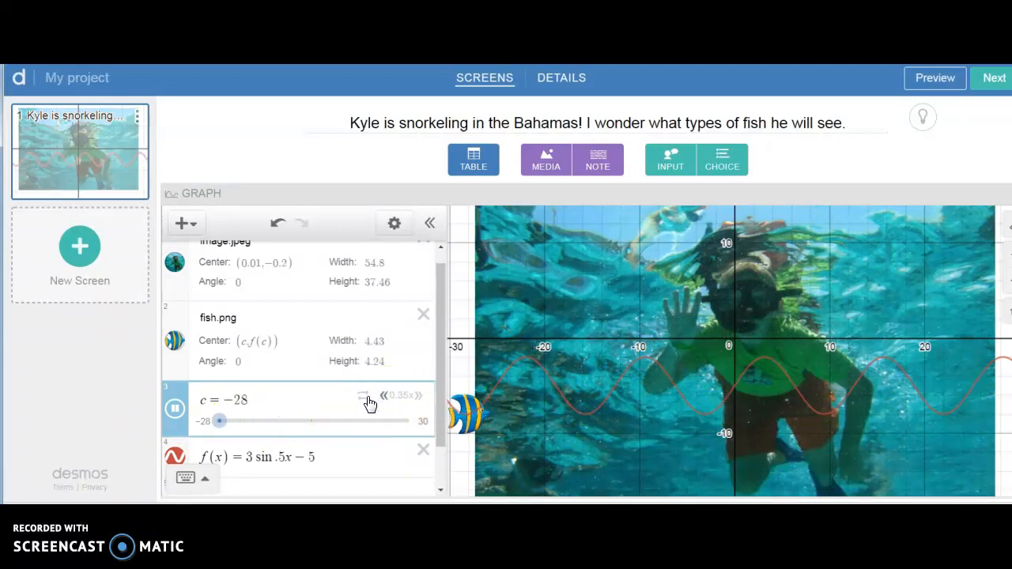
{"action": "left_click", "coordinate": [365, 397]}
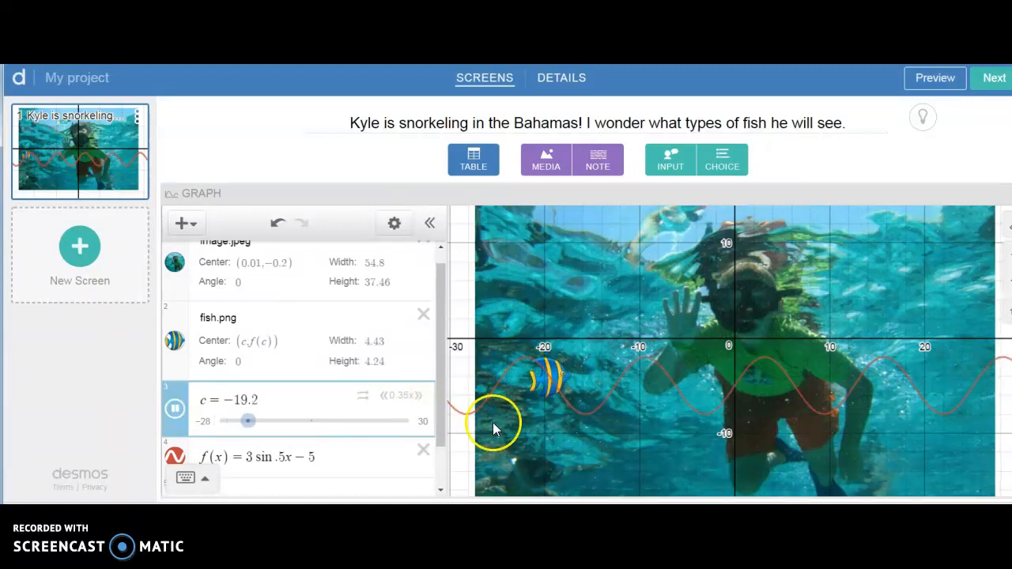
Step: Hide the curve of f(x) on the graph and pause the c slider's animation
{"action": "left_click_drag", "start_coordinate": [439, 435], "coordinate": [439, 468]}
{"action": "left_click", "coordinate": [175, 412]}
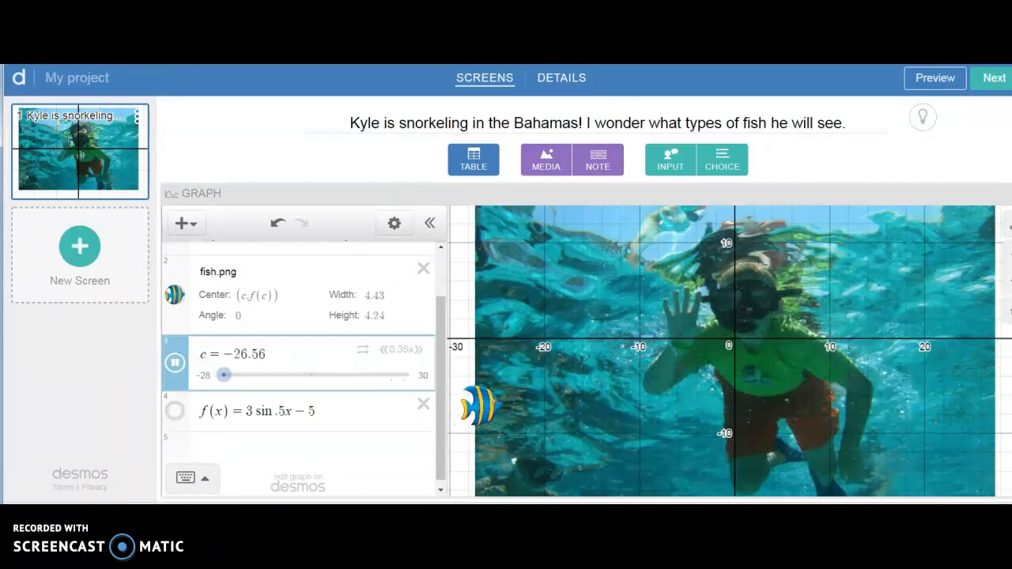
{"action": "left_click", "coordinate": [175, 363]}
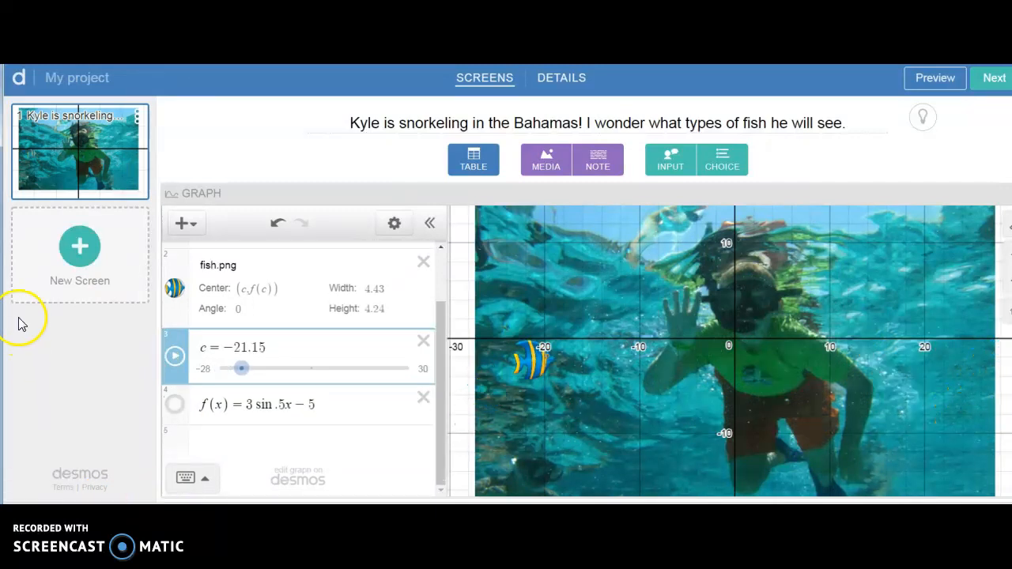
Step: Add the bubbles.png picture to the graph as a new image
{"action": "left_click", "coordinate": [185, 226]}
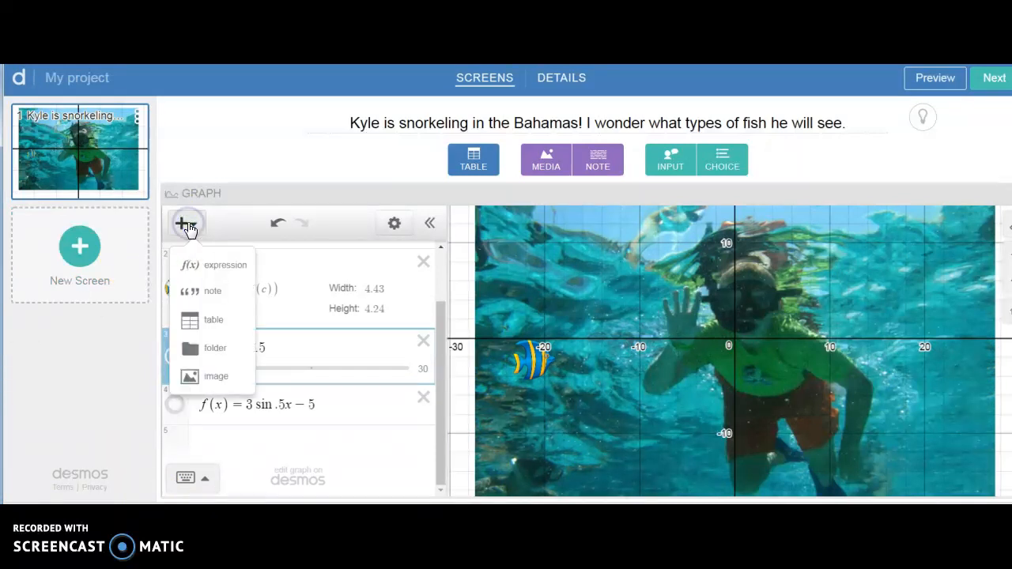
{"action": "left_click", "coordinate": [210, 376]}
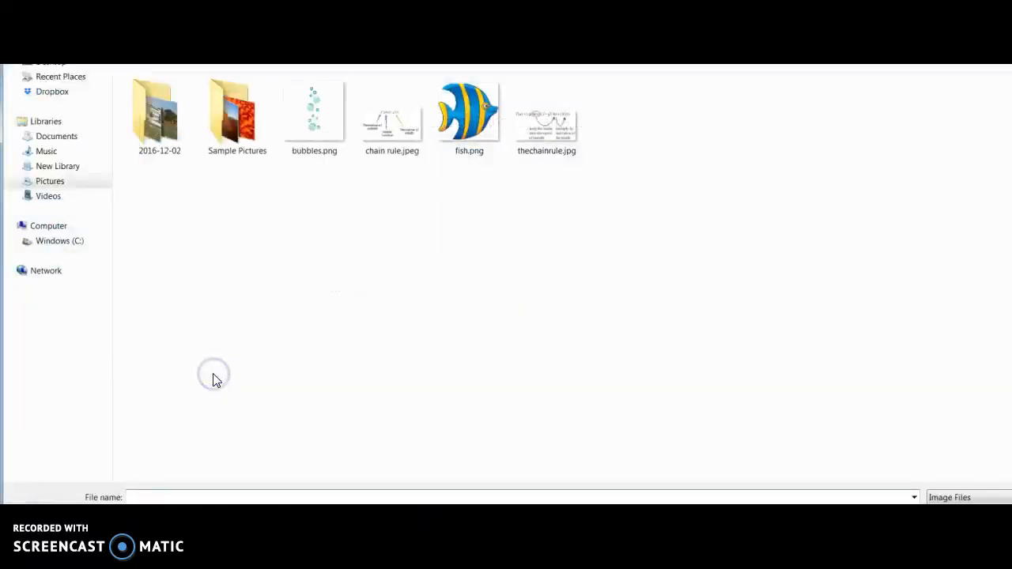
{"action": "left_click", "coordinate": [309, 111]}
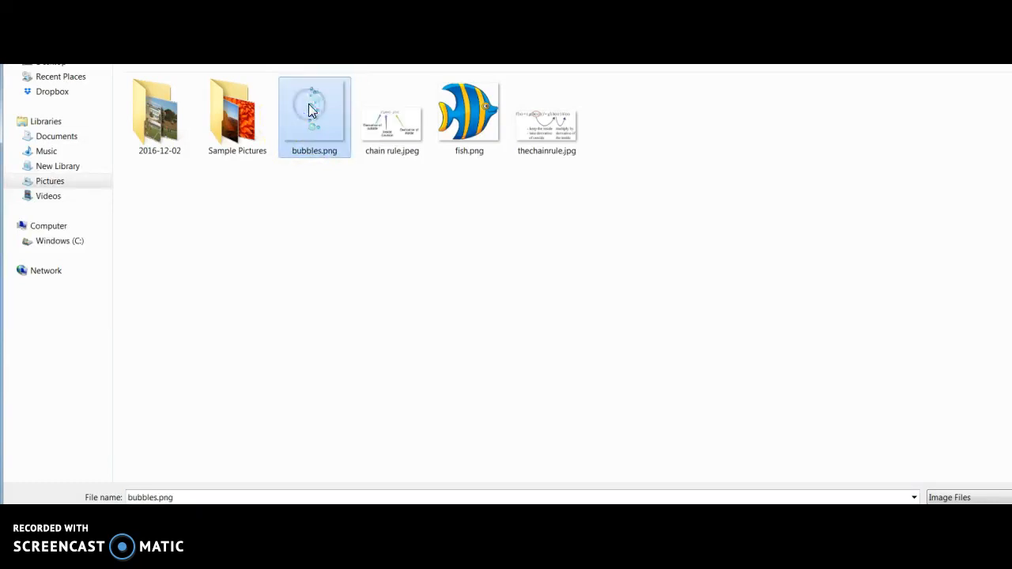
{"action": "left_click", "coordinate": [913, 501]}
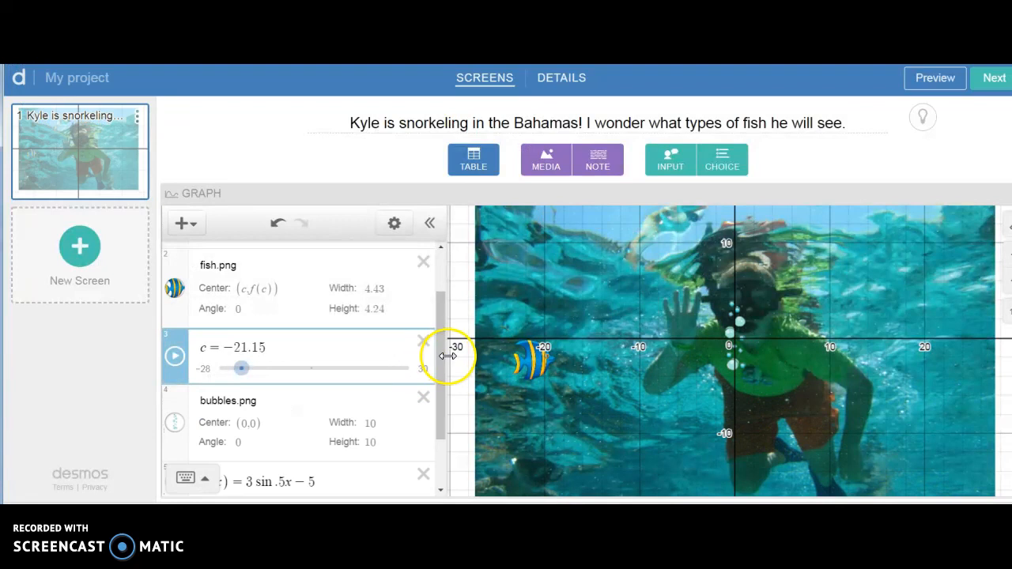
Step: Enlarge the bubbles image to about 12.72 by 12.72 and move it to a center of about (−2.26, −6.5)
{"action": "left_click_drag", "start_coordinate": [441, 358], "coordinate": [440, 403]}
{"action": "left_click", "coordinate": [741, 344]}
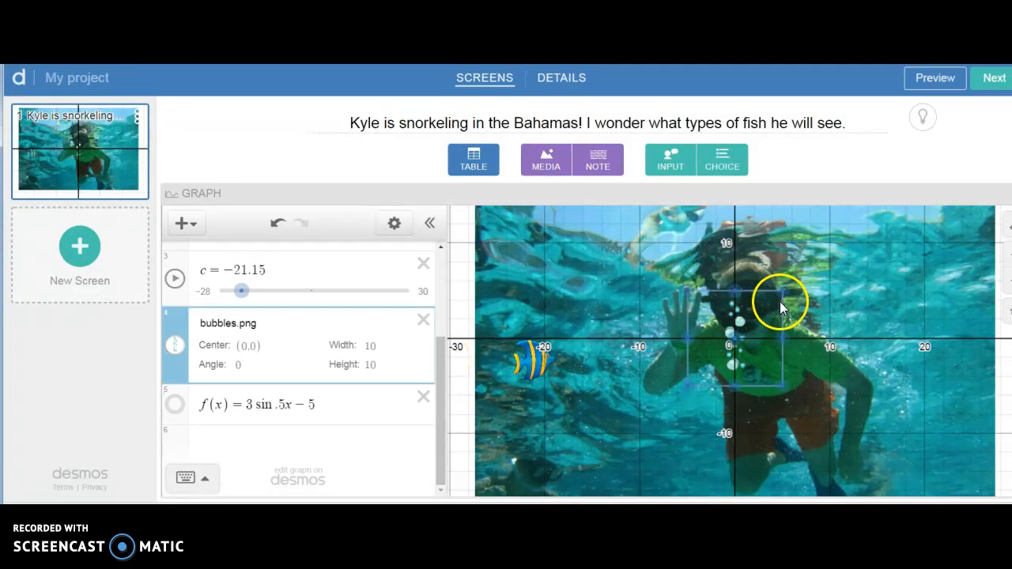
{"action": "left_click_drag", "start_coordinate": [785, 291], "coordinate": [796, 280]}
{"action": "left_click", "coordinate": [734, 340]}
{"action": "left_click_drag", "start_coordinate": [807, 330], "coordinate": [839, 266]}
{"action": "left_click_drag", "start_coordinate": [781, 332], "coordinate": [714, 400]}
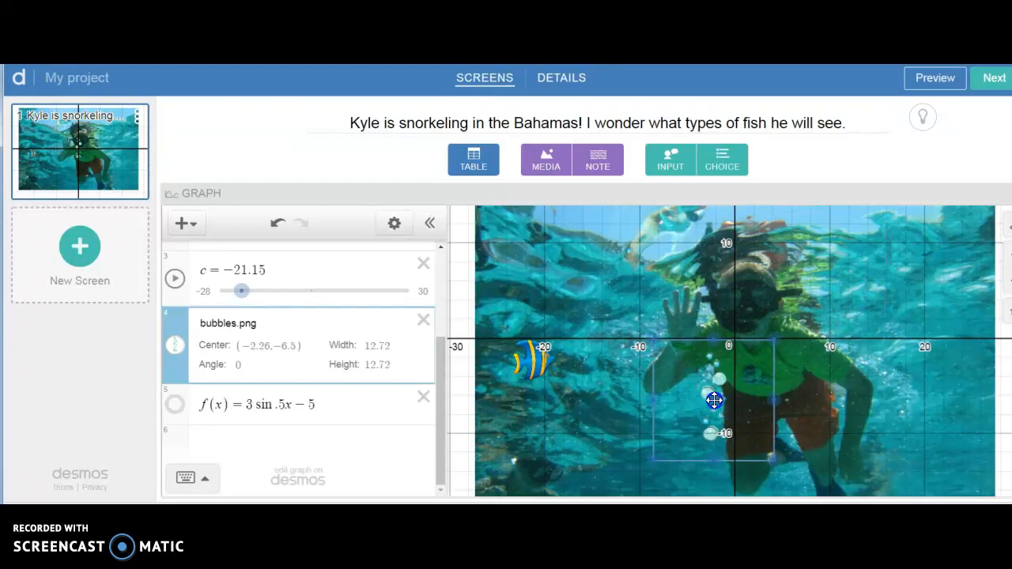
Step: Add the function g(x) = 3(x − 4) as a new expression below f(x)
{"action": "left_click", "coordinate": [216, 439]}
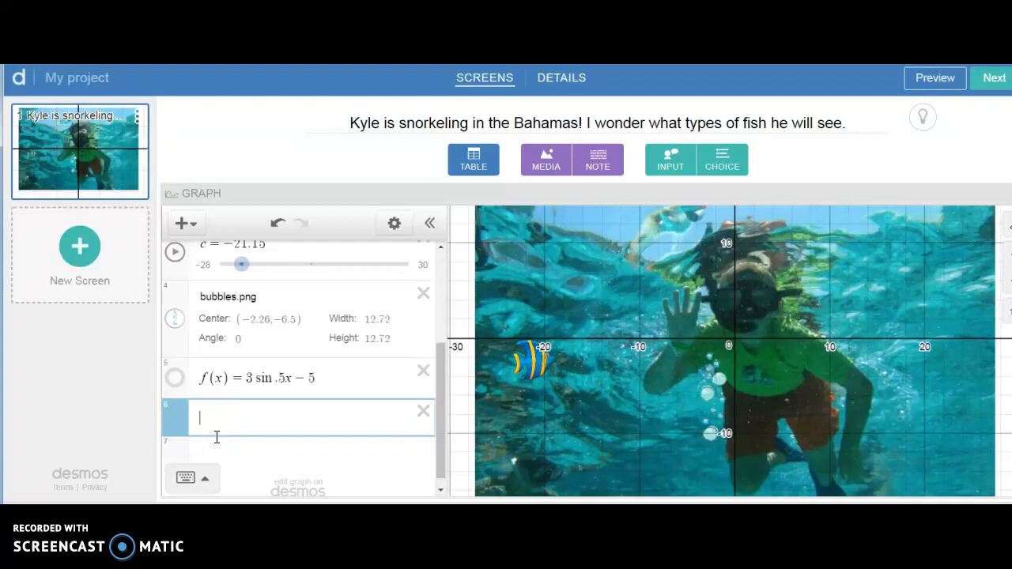
{"action": "type", "text": "g(x) "}
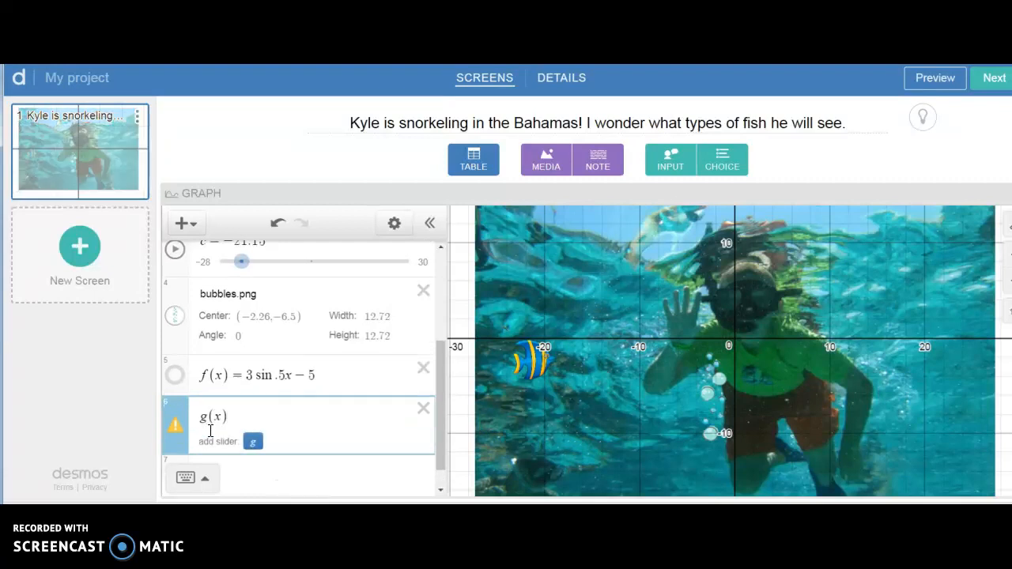
{"action": "type", "text": "= "}
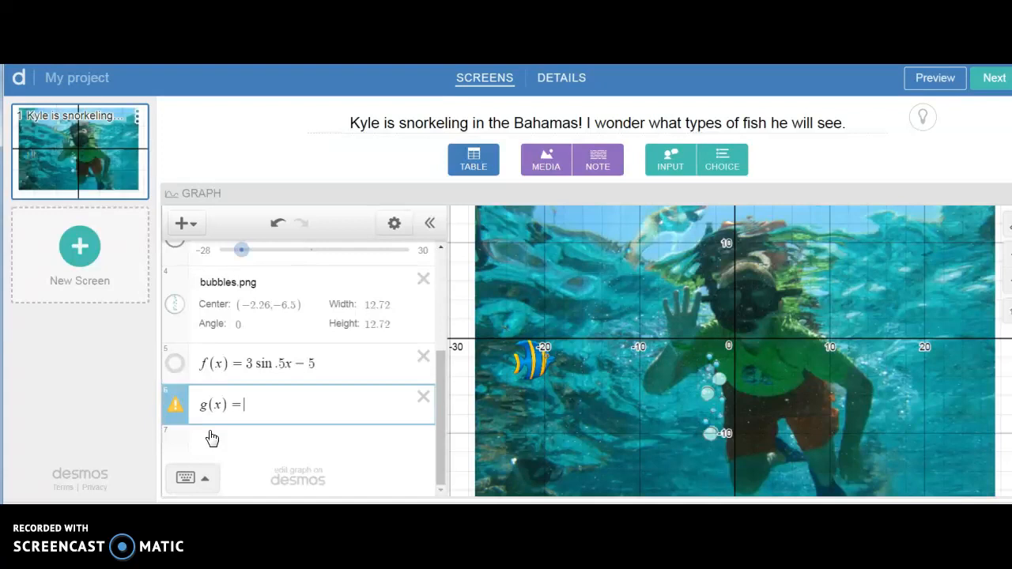
{"action": "type", "text": "3x"}
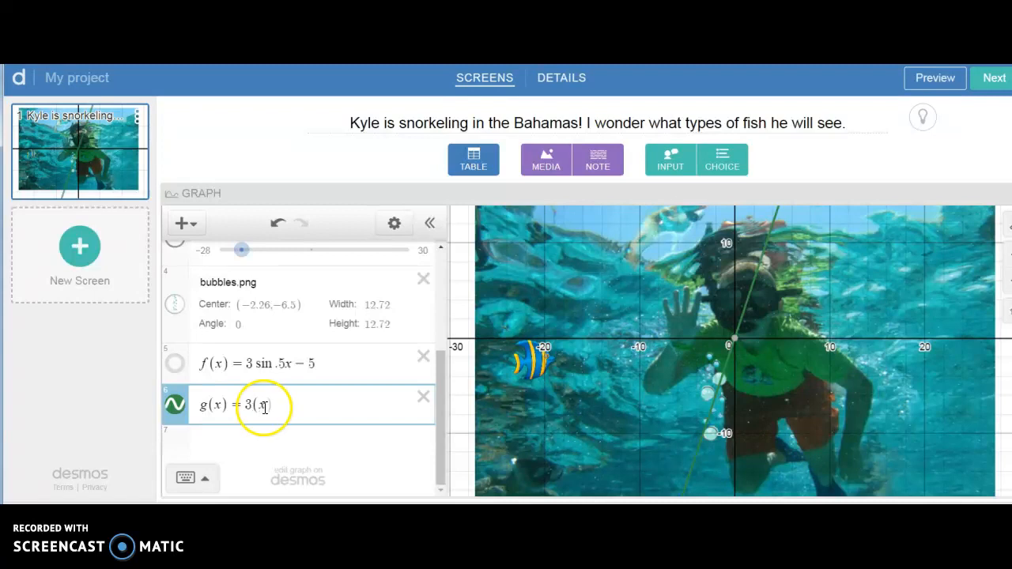
{"action": "type", "text": "-4"}
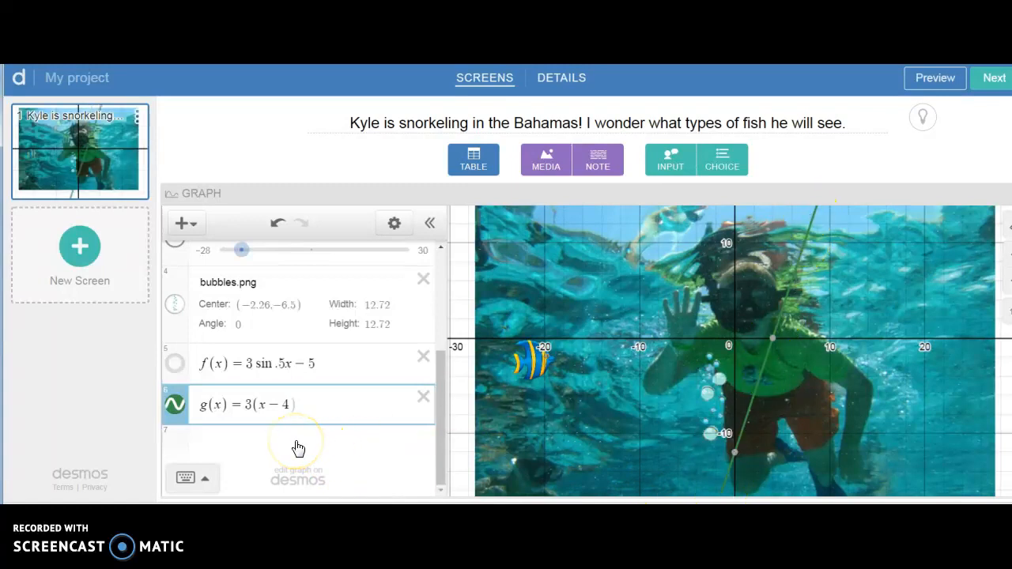
Step: Set the center of the bubbles image to (d, g(d)) and add a slider for d
{"action": "left_click", "coordinate": [262, 314]}
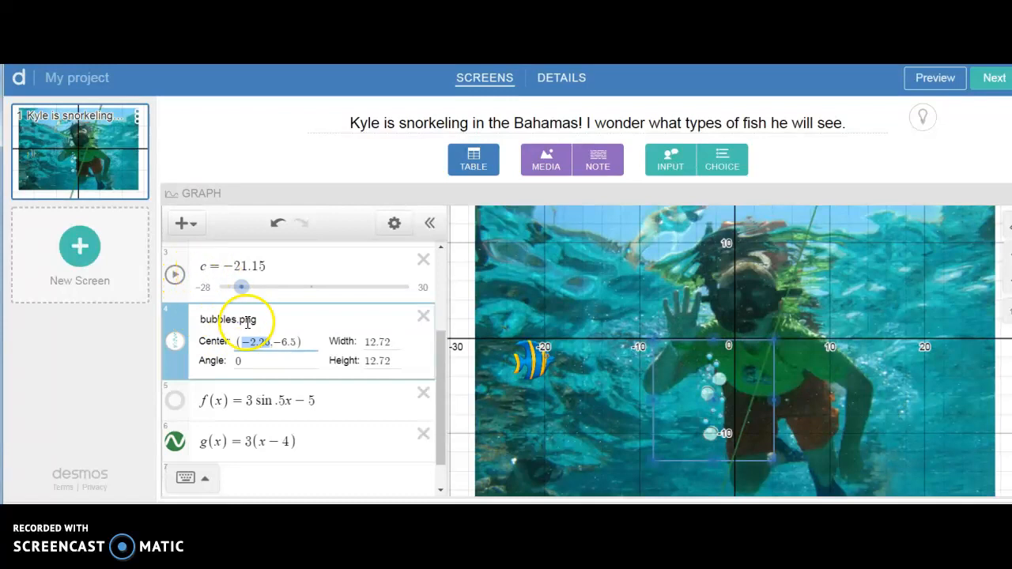
{"action": "type", "text": "d"}
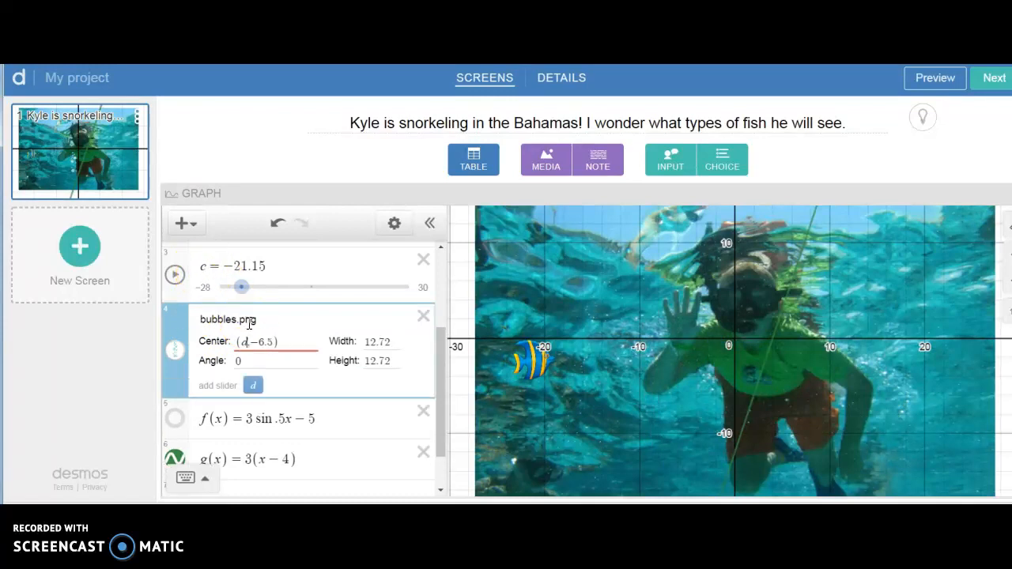
{"action": "left_click", "coordinate": [254, 385]}
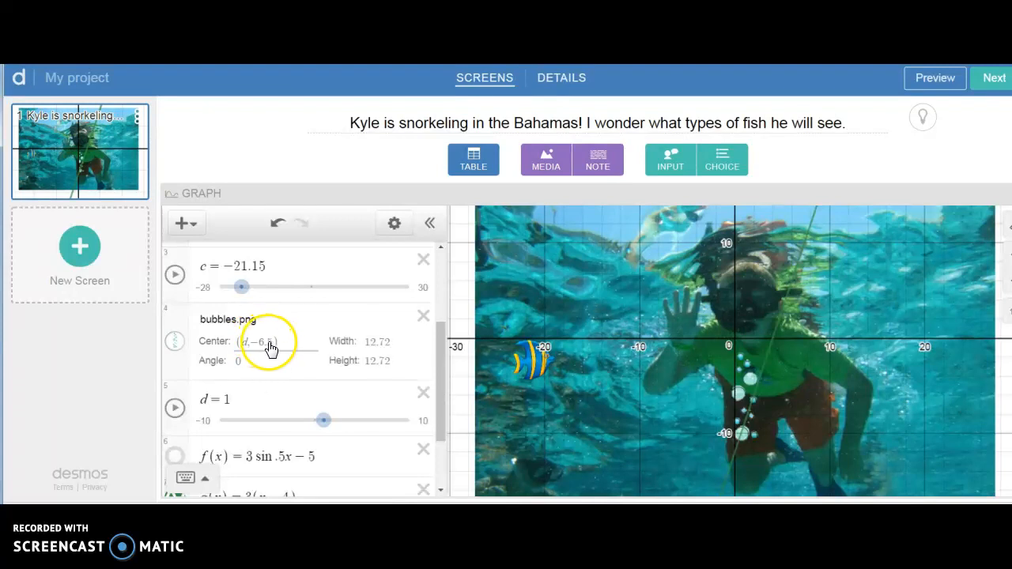
{"action": "left_click", "coordinate": [272, 343]}
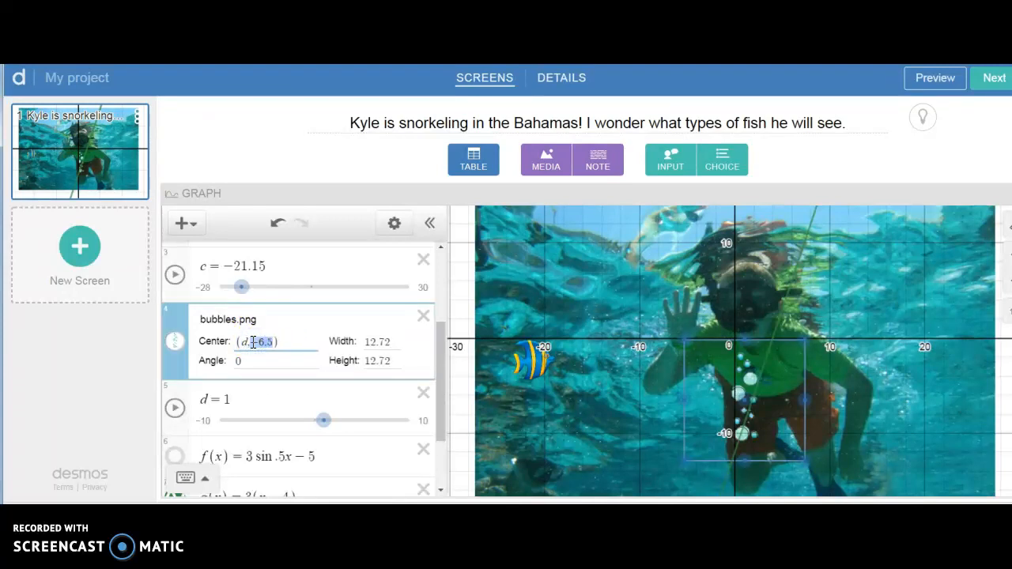
{"action": "key", "text": "BackSpace"}
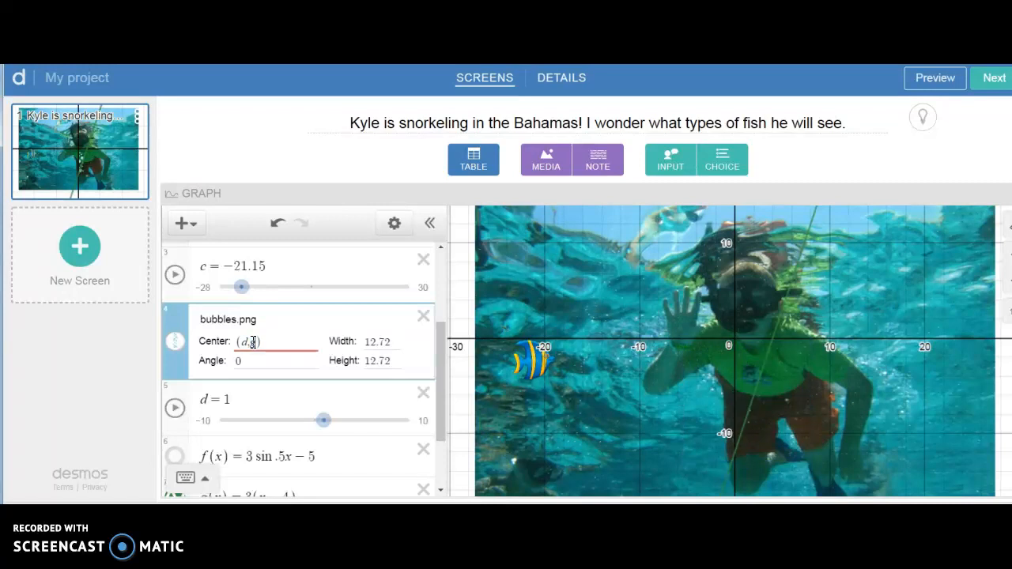
{"action": "type", "text": "f(d)"}
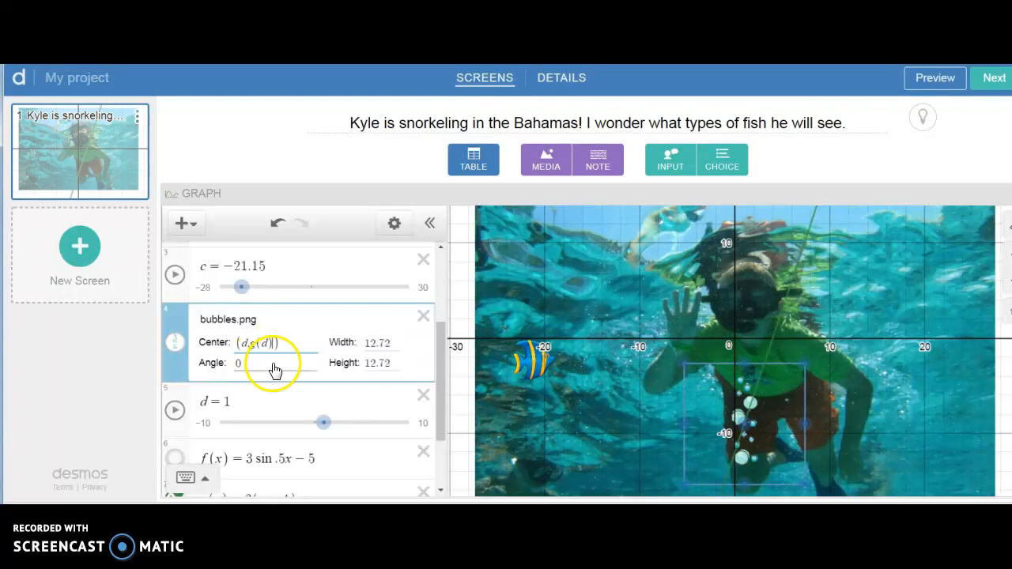
Step: Play the d slider's animation, slow it to 0.15x speed and change its repeat mode
{"action": "left_click", "coordinate": [175, 410]}
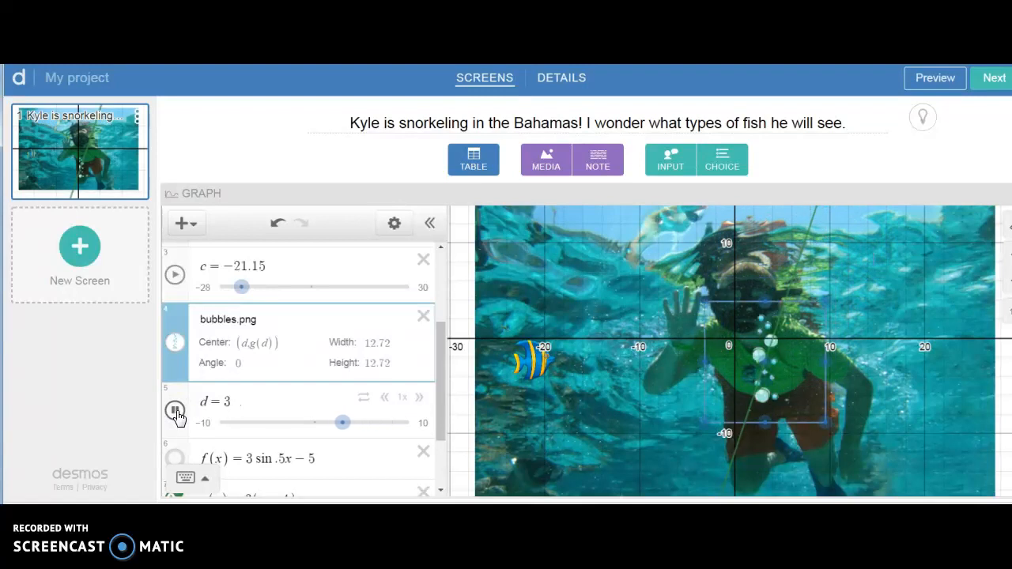
{"action": "left_click", "coordinate": [386, 399]}
{"action": "left_click", "coordinate": [386, 398]}
{"action": "left_click", "coordinate": [386, 399]}
{"action": "left_click", "coordinate": [386, 399]}
{"action": "left_click", "coordinate": [386, 399]}
{"action": "left_click", "coordinate": [365, 398]}
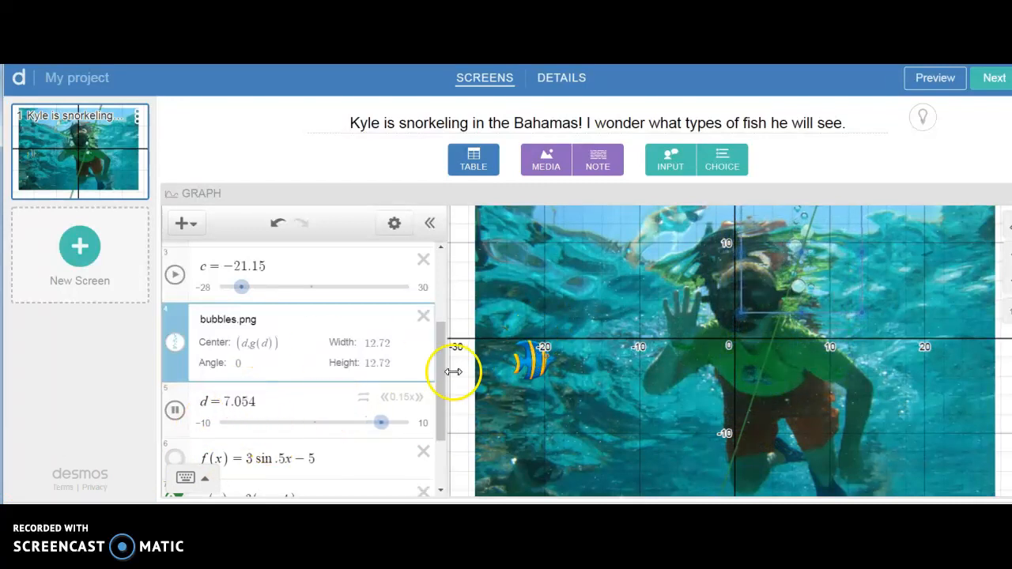
Step: Hide the curve of g(x) on the graph and play the c slider's animation alongside the d slider's
{"action": "left_click_drag", "start_coordinate": [441, 376], "coordinate": [441, 402]}
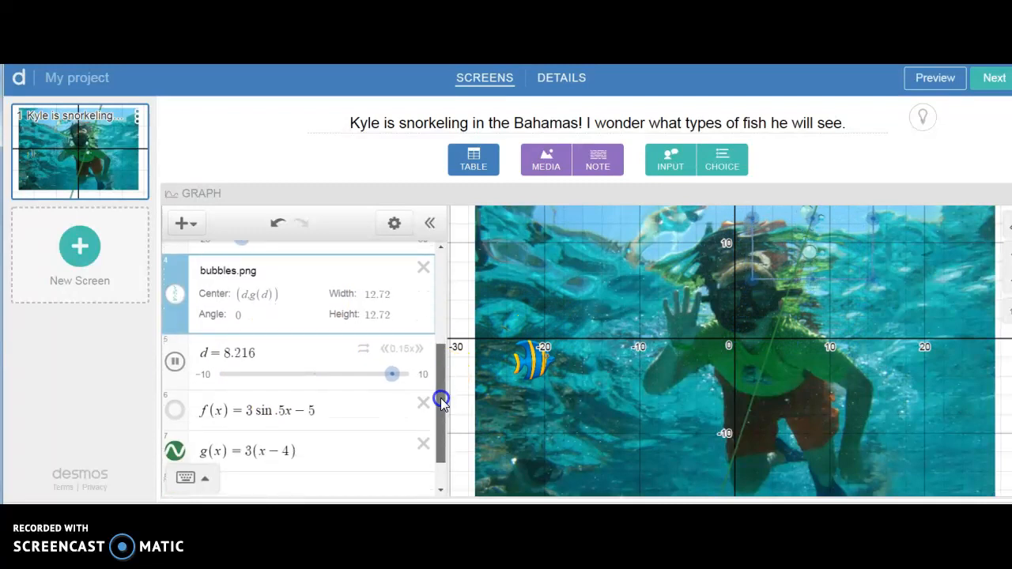
{"action": "left_click", "coordinate": [176, 453]}
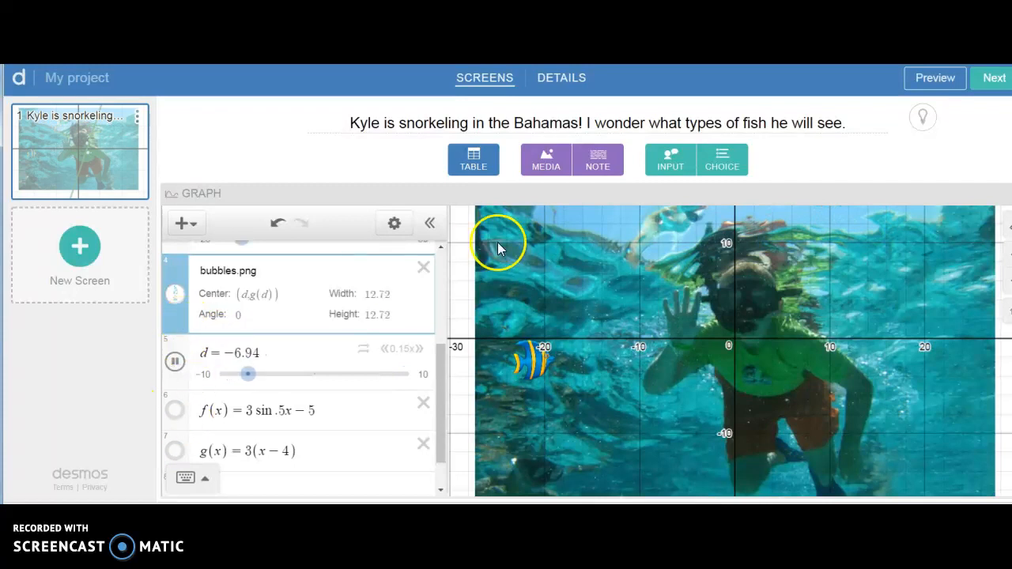
{"action": "left_click_drag", "start_coordinate": [448, 355], "coordinate": [445, 309]}
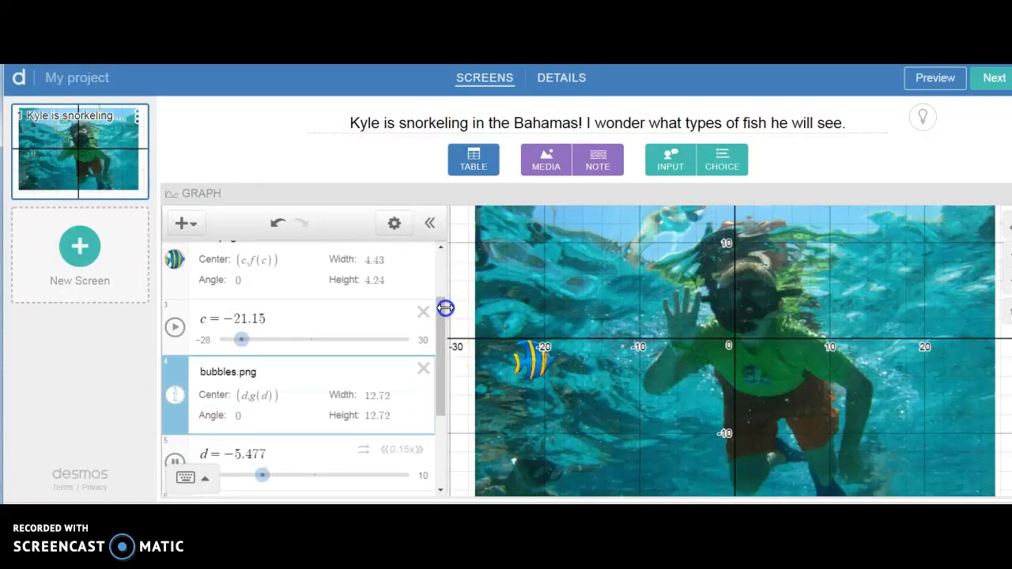
{"action": "left_click", "coordinate": [174, 327]}
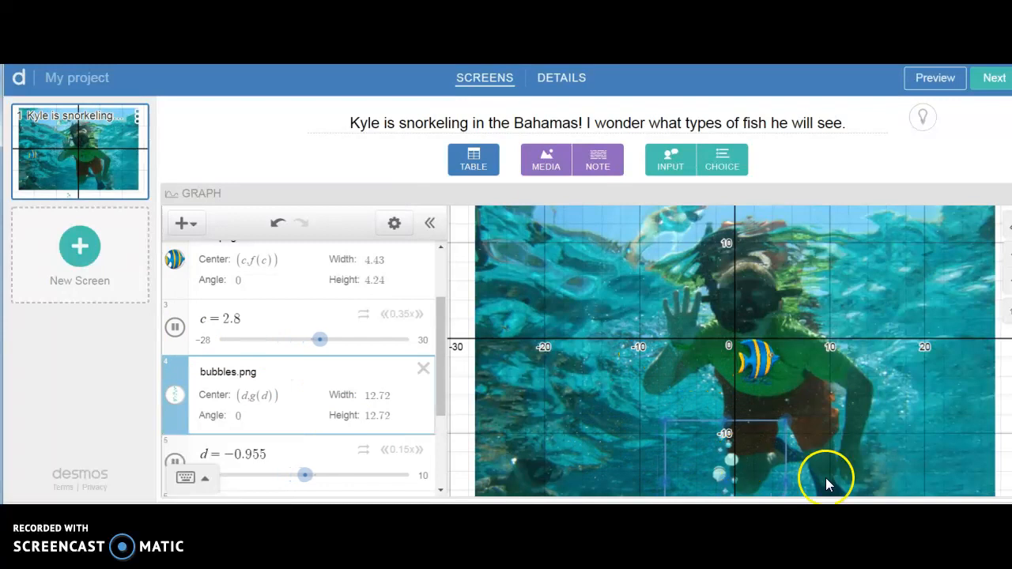
{"action": "left_click", "coordinate": [870, 469]}
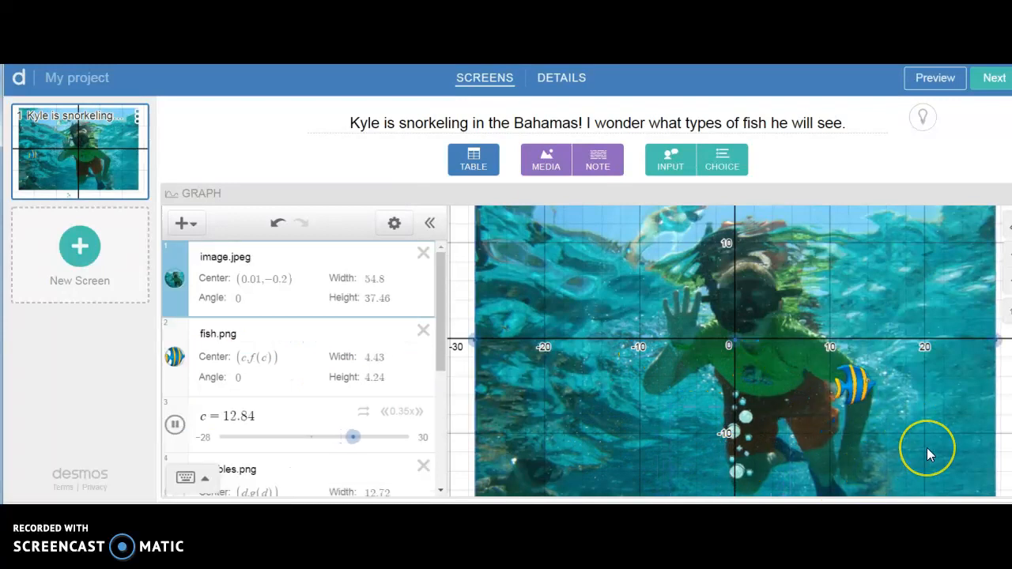